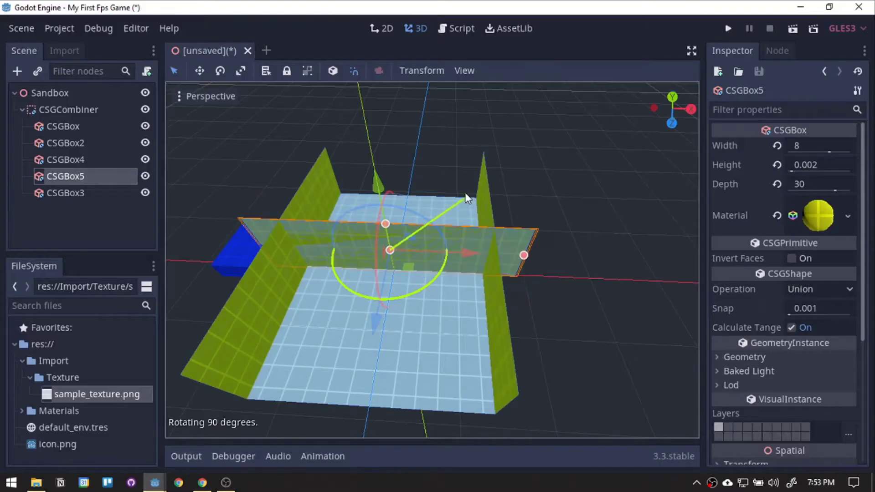
left_click_drag(465, 194, 465, 194)
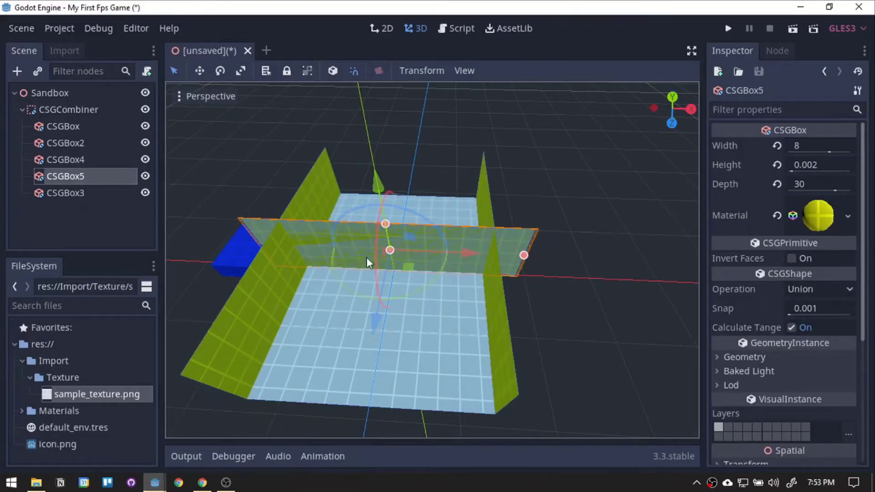
left_click_drag(371, 316, 345, 461)
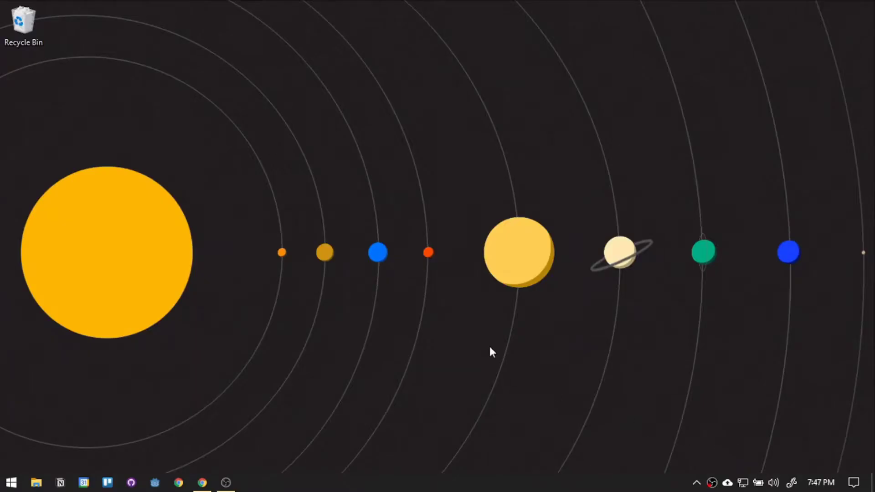
Launch the Godot Engine from the desktop
left_click(155, 483)
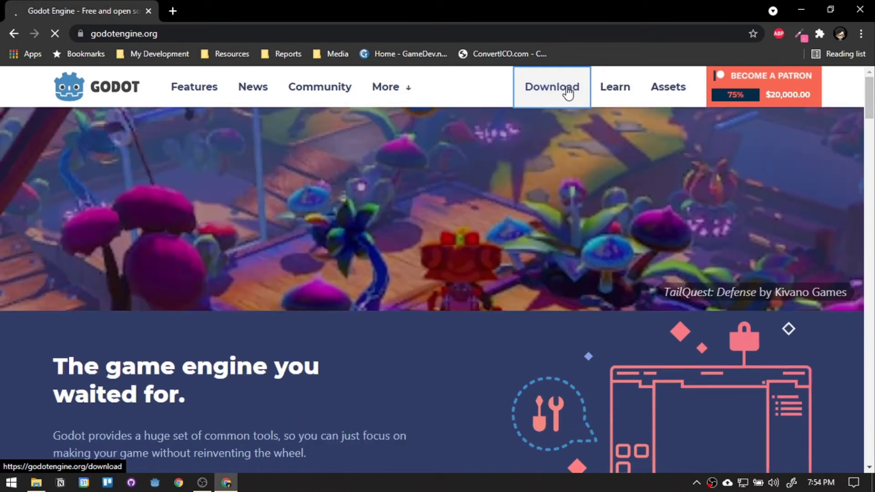
Go to the download page of the Godot website and download the standard 64-bit (x86_64) Windows version
left_click(567, 92)
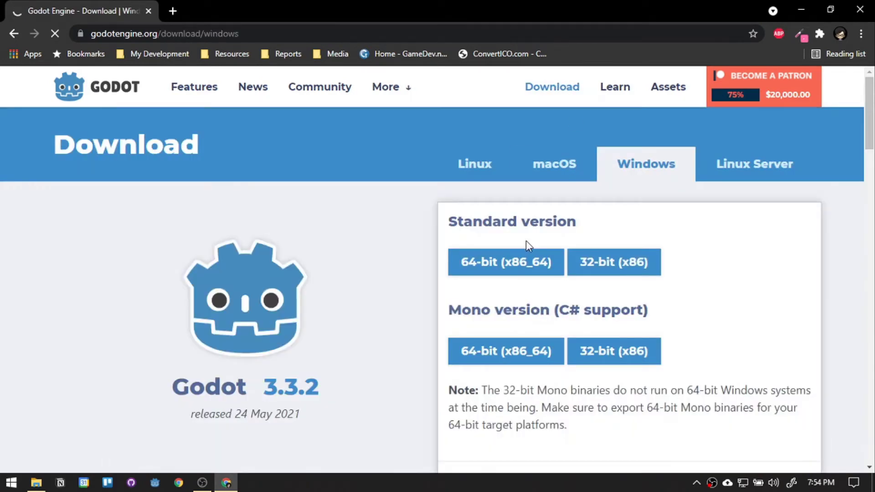
left_click(500, 271)
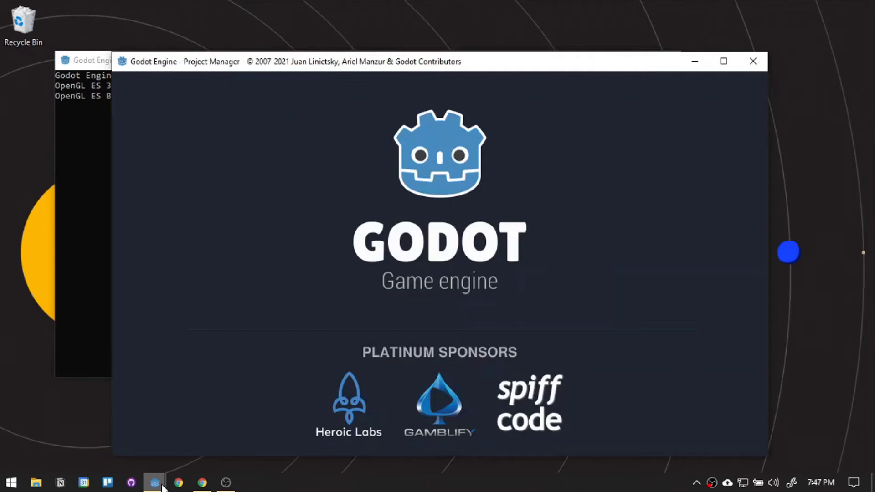
Start a new project in Godot's Project Manager and choose the Desktop folder as its path
left_click(700, 172)
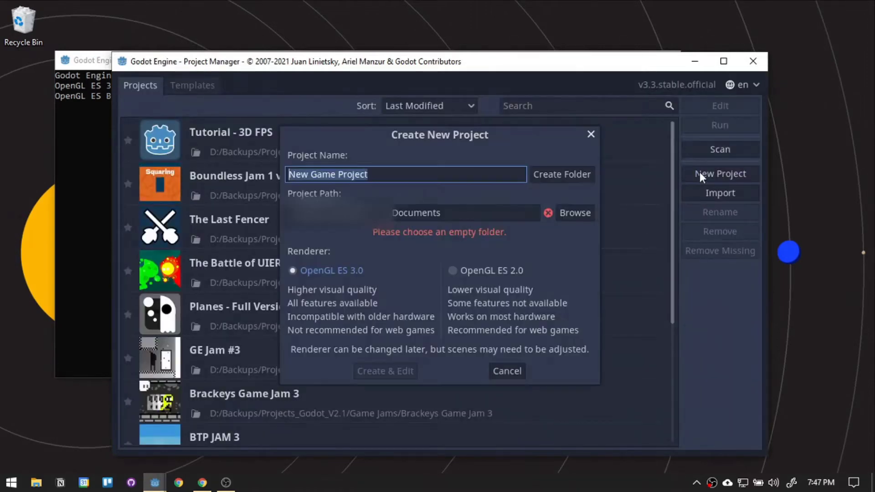
left_click(576, 213)
double_click(242, 319)
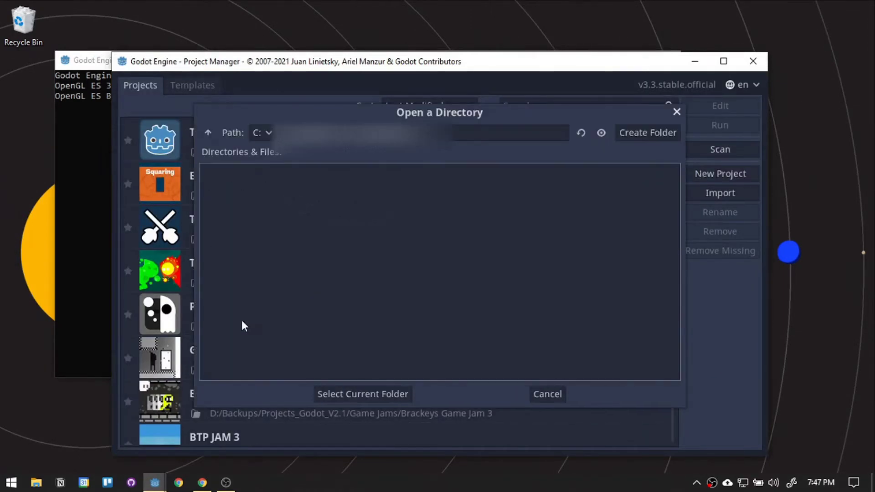
left_click(368, 391)
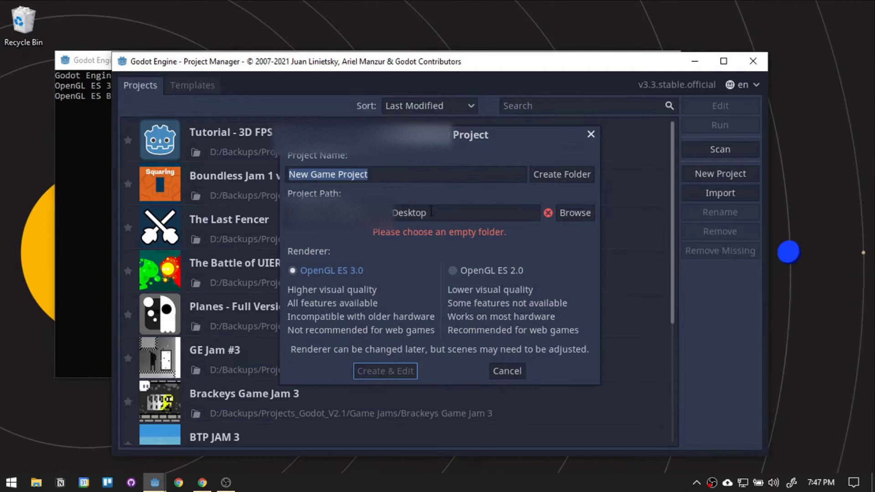
Name the project My First Fps Game, create a folder for it, and create the project for editing
left_click(434, 176)
key("ctrl+a")
type("My First Fps Game")
left_click(562, 175)
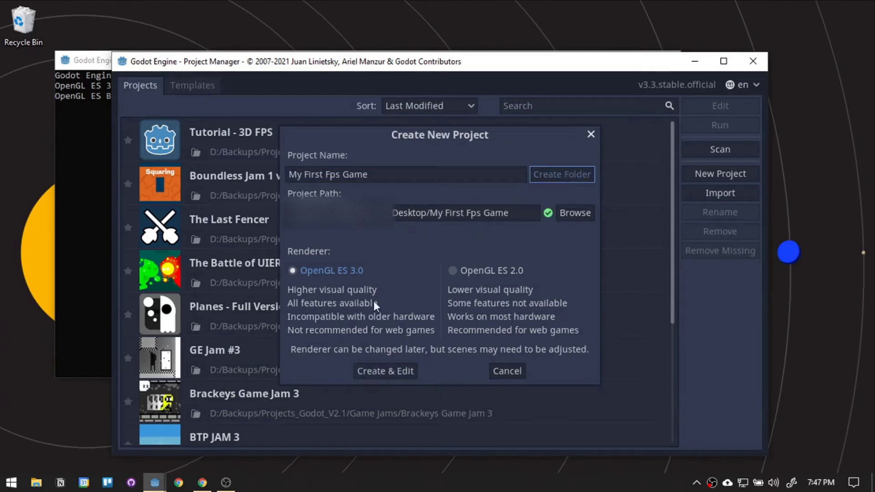
left_click(387, 371)
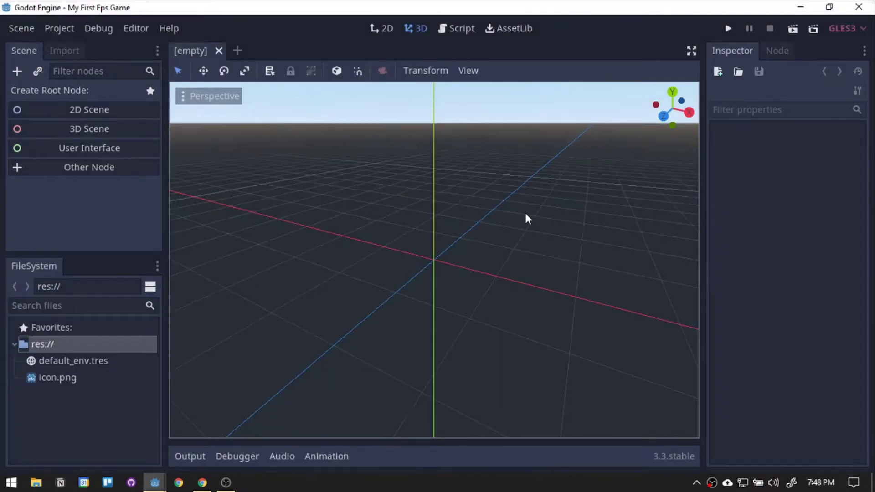
Create a 3D scene root node and rename it Sandbox
middle_click_drag(524, 211, 548, 204)
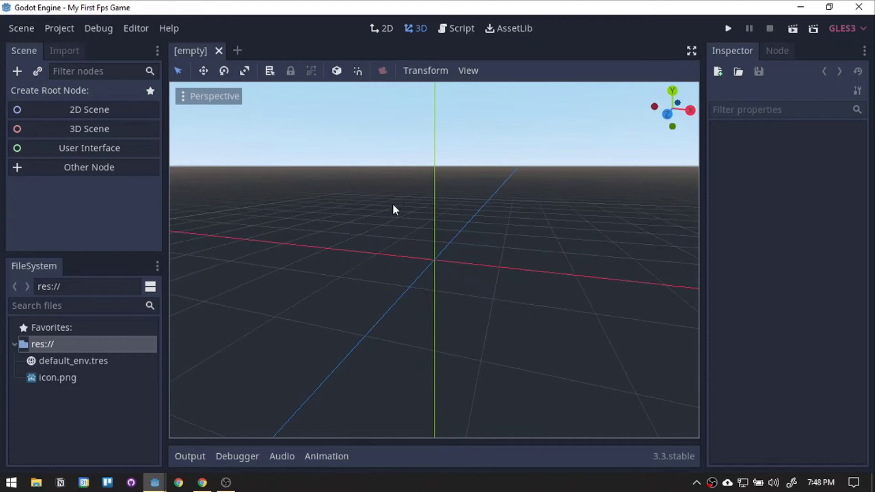
middle_click_drag(395, 207, 297, 191)
left_click(129, 132)
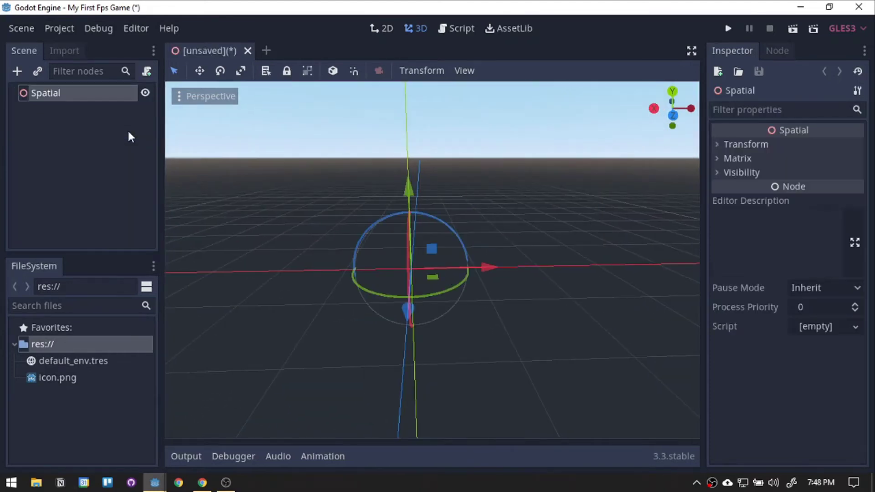
double_click(70, 95)
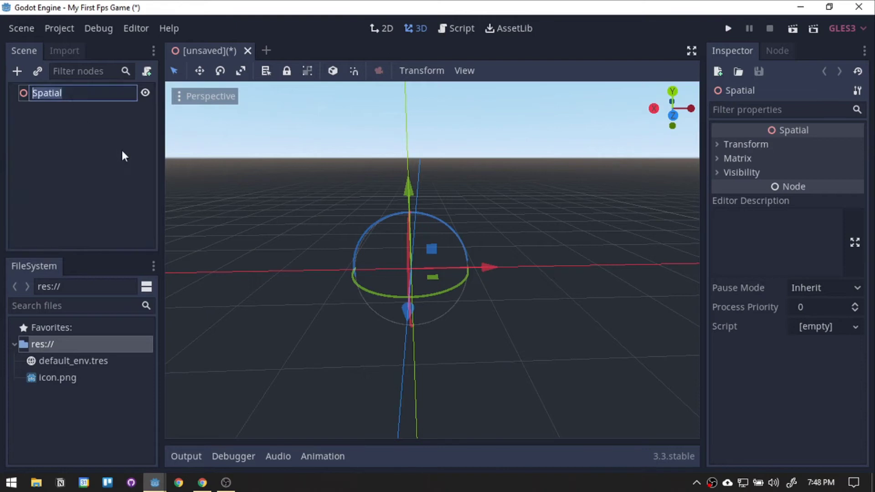
type("Sandbox")
key("Return")
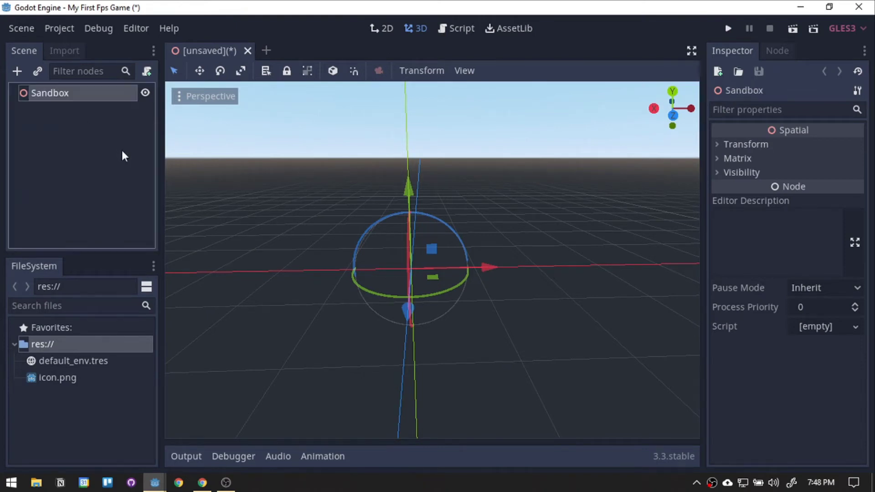
Add a CSGCombiner node as a child of the Sandbox root node
left_click(20, 75)
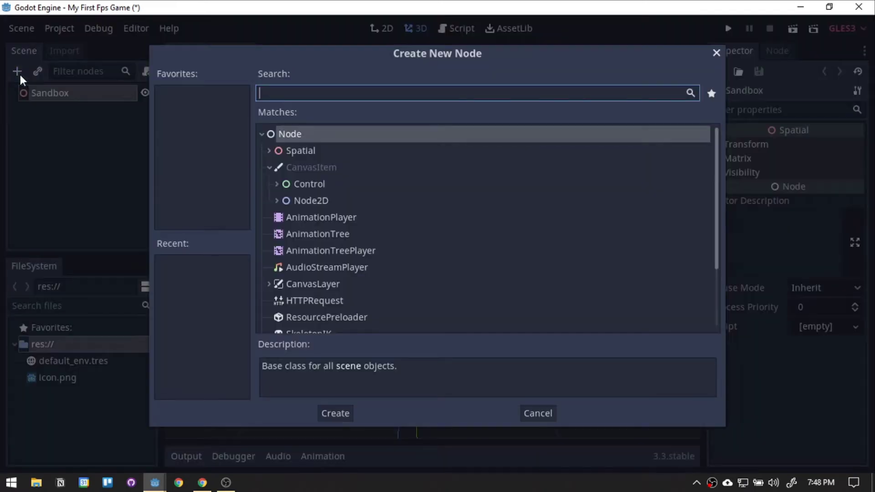
type("csg")
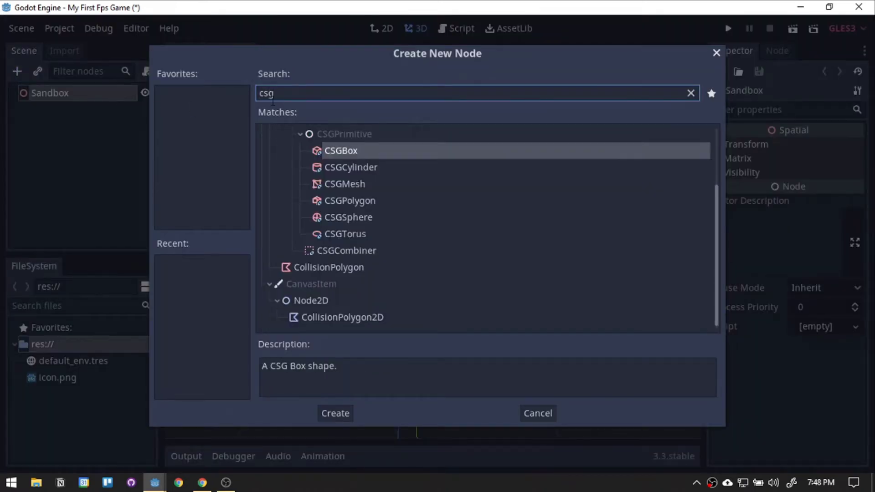
left_click(356, 251)
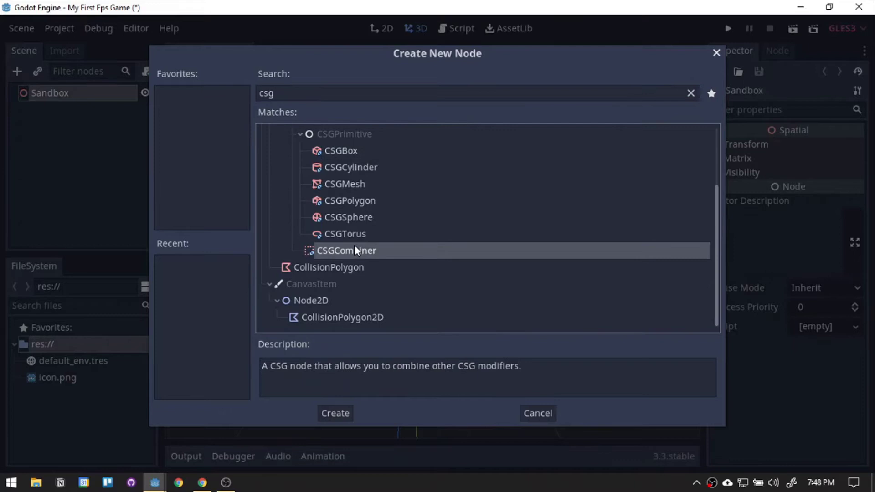
left_click(328, 412)
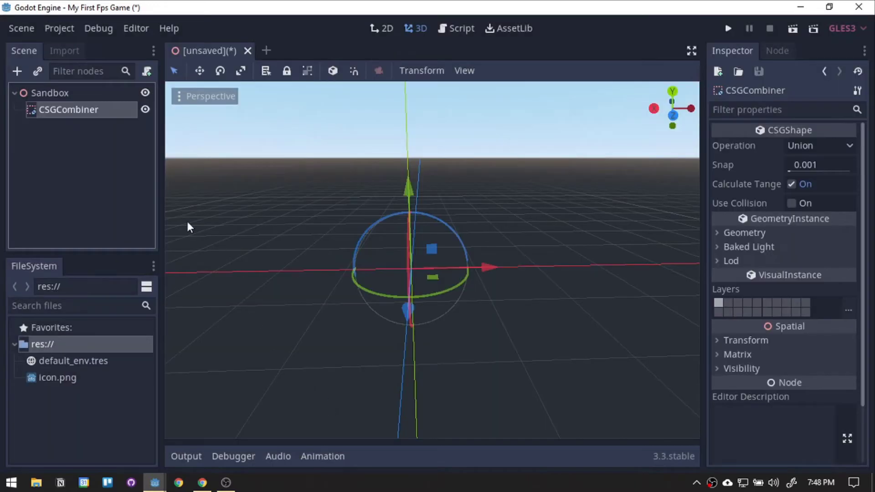
Add a CSGBox under the CSGCombiner and stretch it to a width of about 7.3 and a depth of about 6.4
left_click(17, 72)
double_click(338, 151)
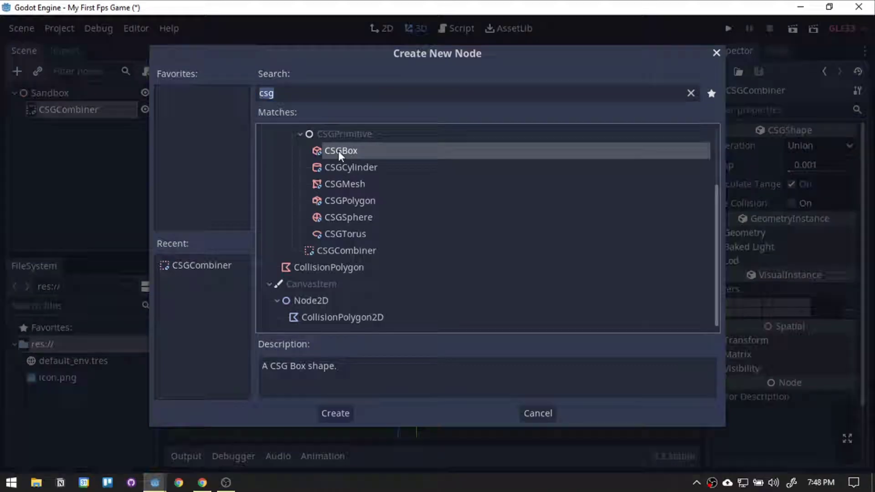
middle_click_drag(389, 234, 371, 240)
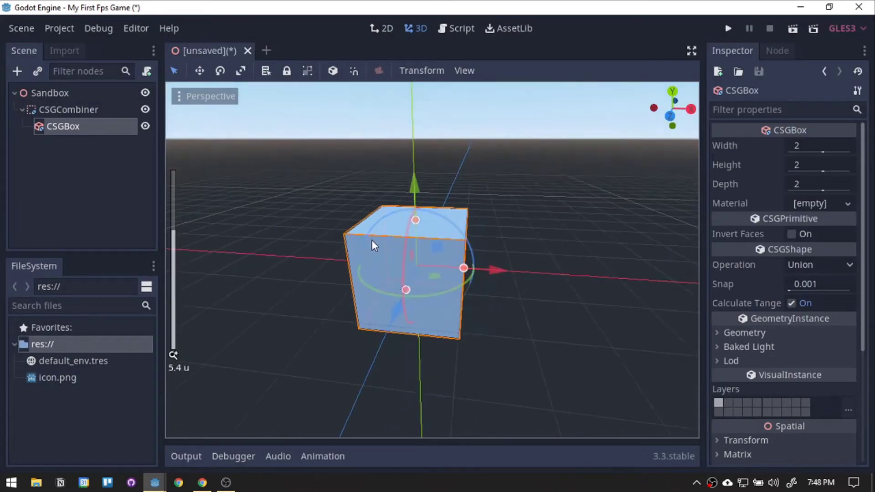
left_click_drag(464, 269, 543, 275)
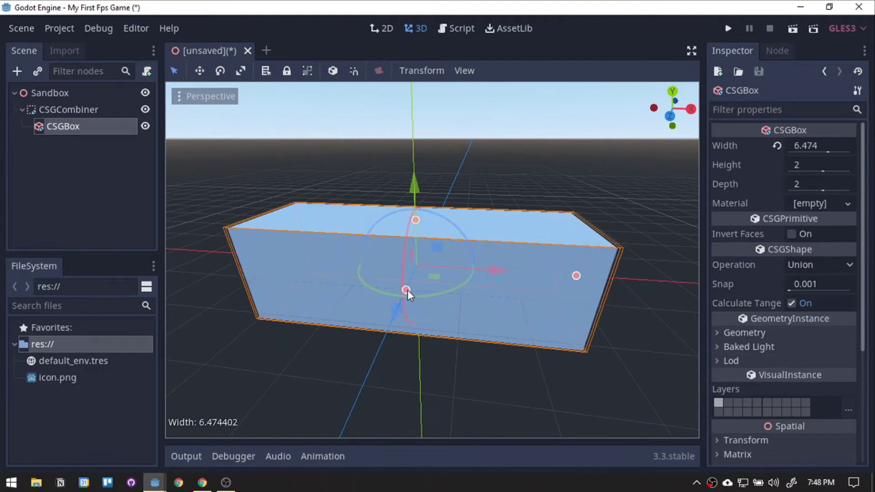
left_click_drag(405, 289, 399, 346)
Create a folder named Import in the project root and a folder named Texture inside it
right_click(37, 344)
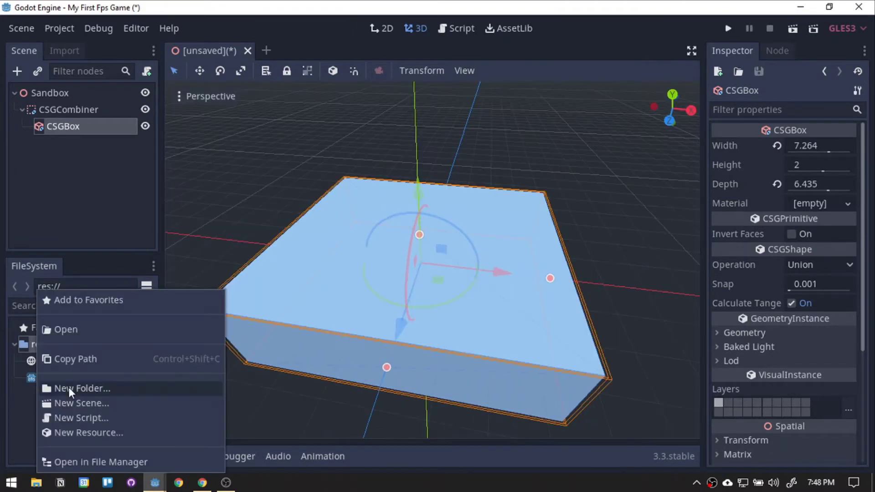
left_click(69, 388)
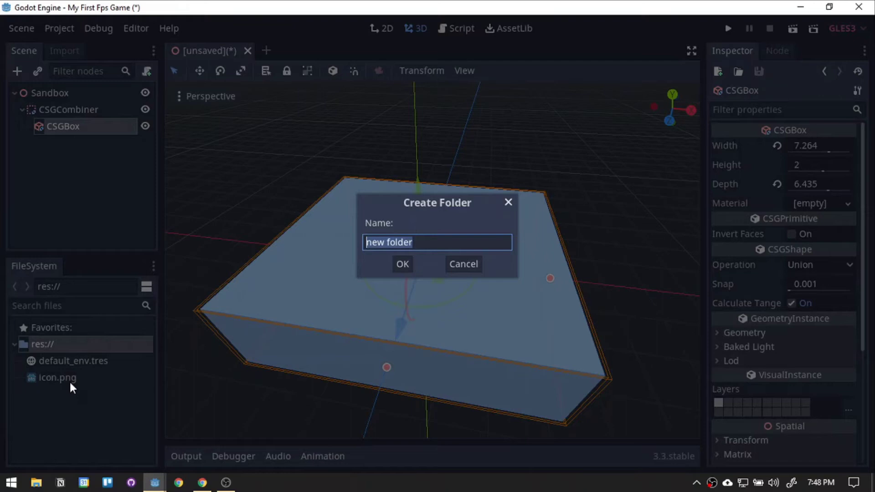
type("Im")
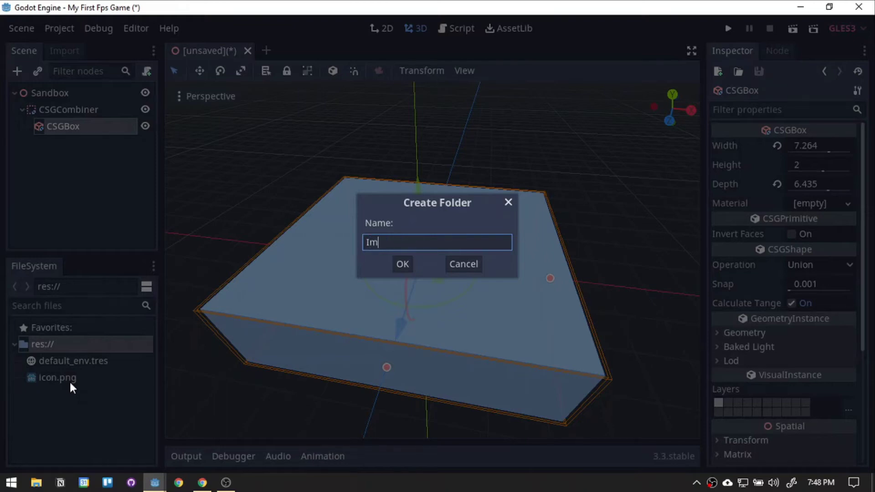
type("port")
key("Return")
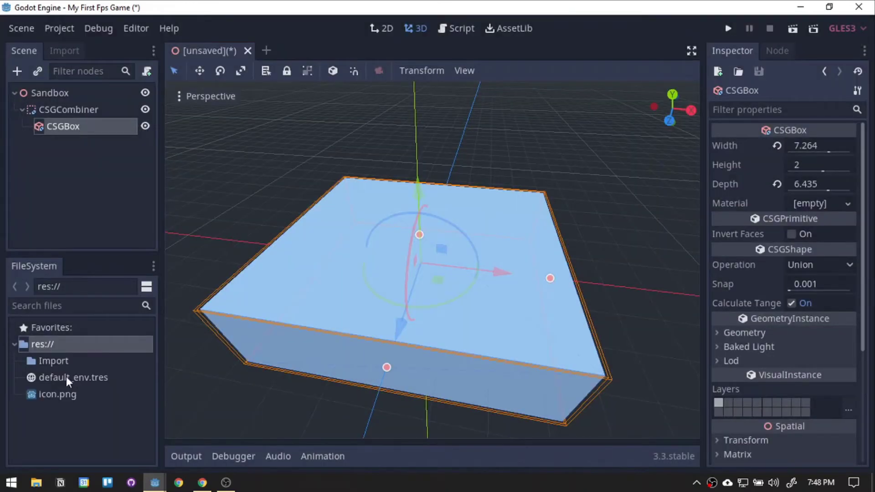
left_click(56, 364)
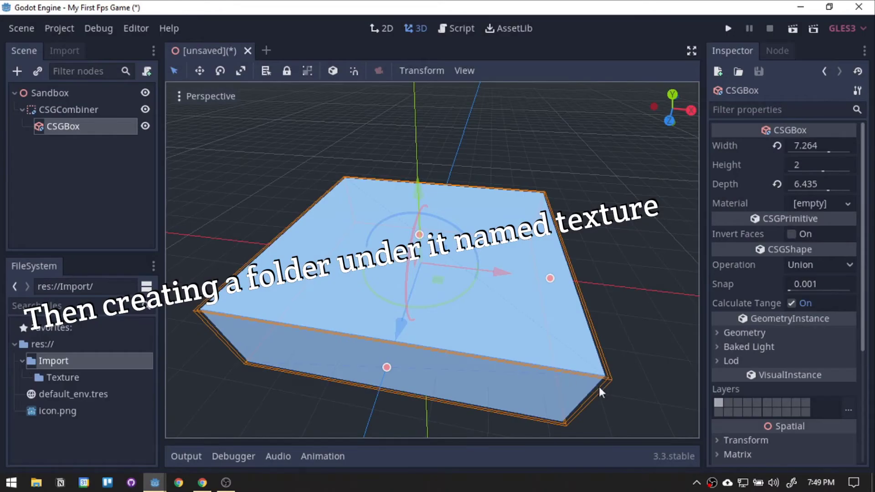
Import the sample_texture image from the desktop into the project's Texture folder
double_click(349, 7)
left_click_drag(349, 26, 421, 27)
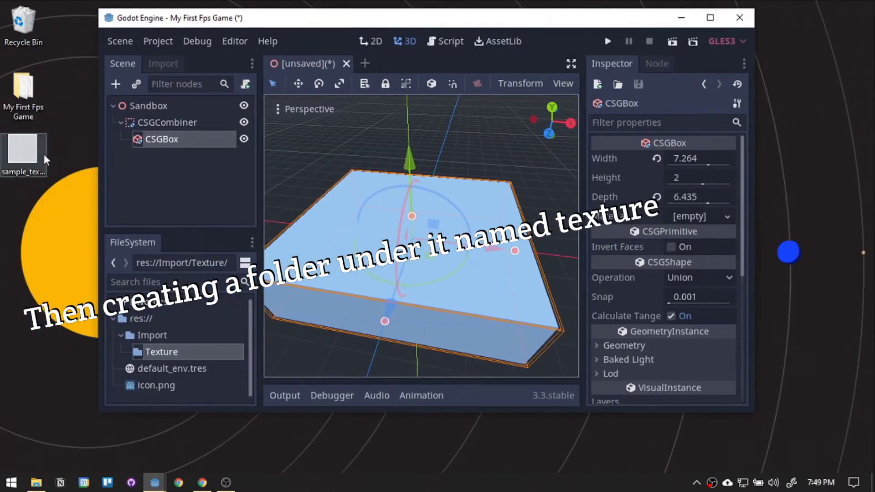
left_click_drag(28, 161, 169, 352)
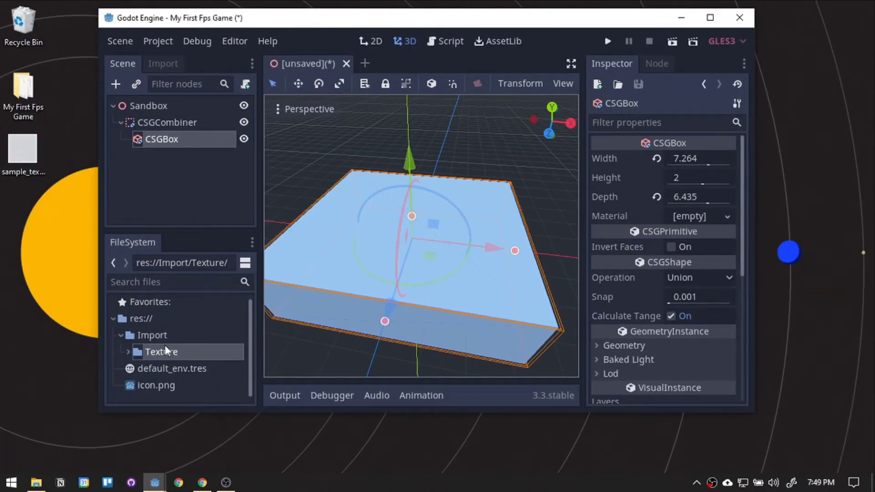
left_click(710, 17)
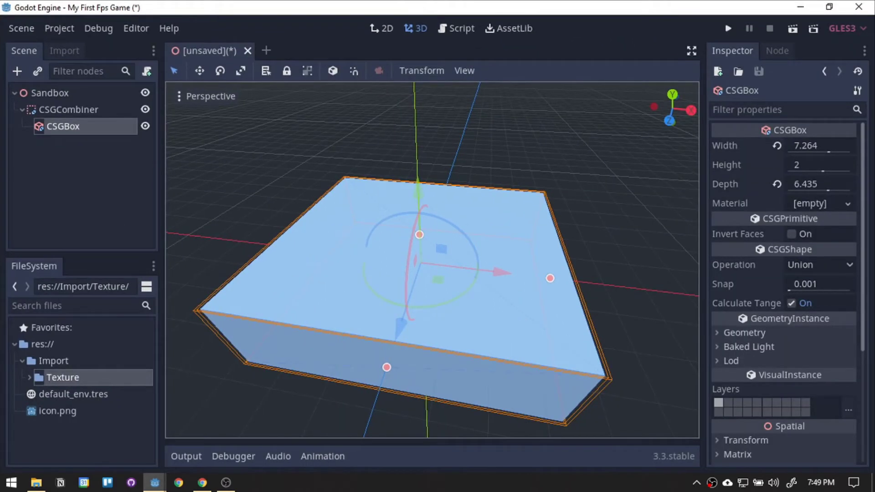
Assign a new SpatialMaterial to the CSGBox and open the material's properties
left_click(848, 204)
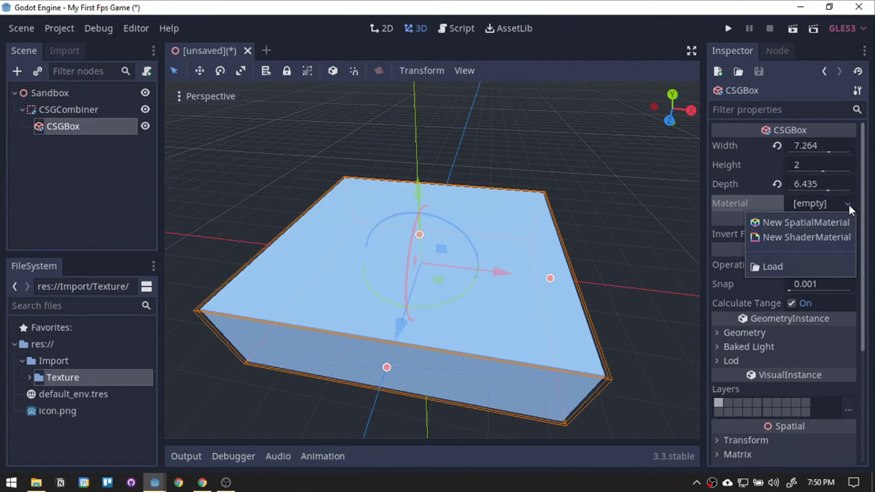
left_click(799, 223)
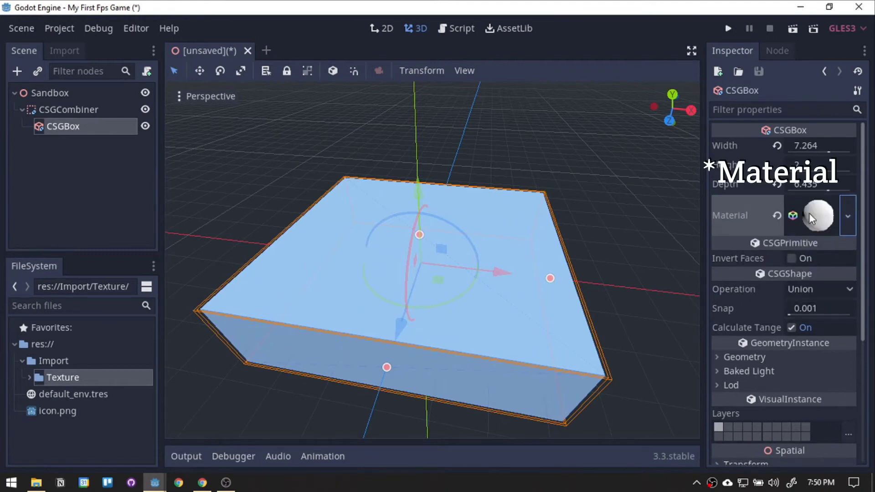
left_click(816, 218)
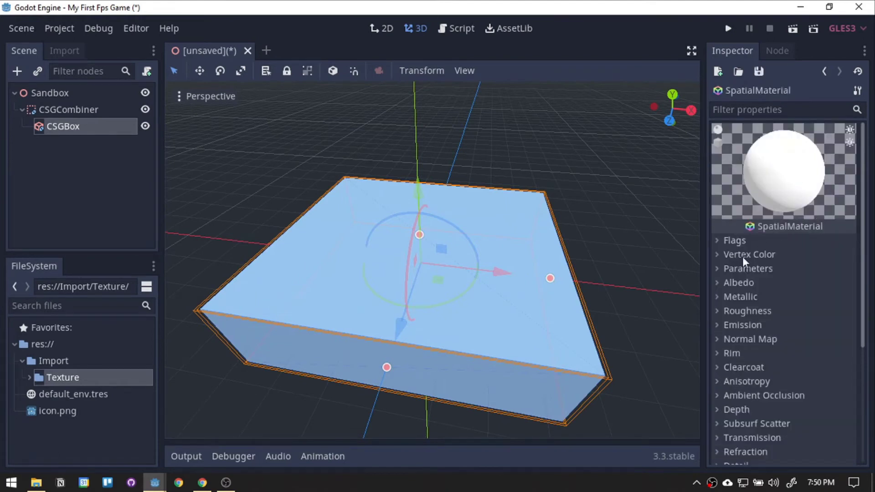
Set sample_texture.png from the Texture folder as the material's albedo texture
left_click(725, 283)
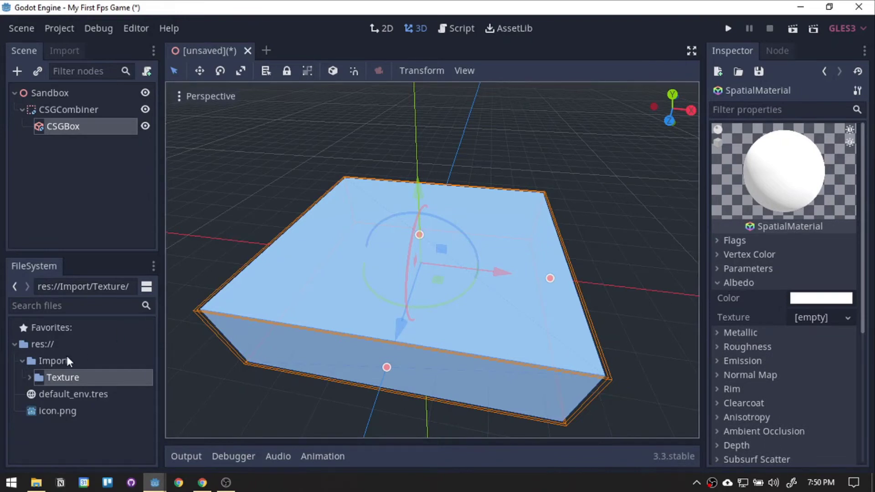
left_click(29, 378)
left_click_drag(74, 397, 815, 317)
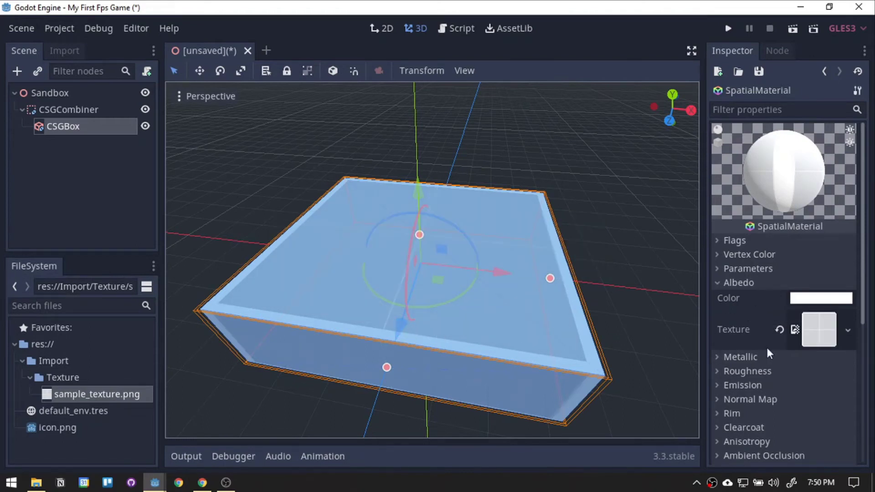
Enable the World Triplanar flag on the box's SpatialMaterial
left_click(717, 241)
left_click(793, 371)
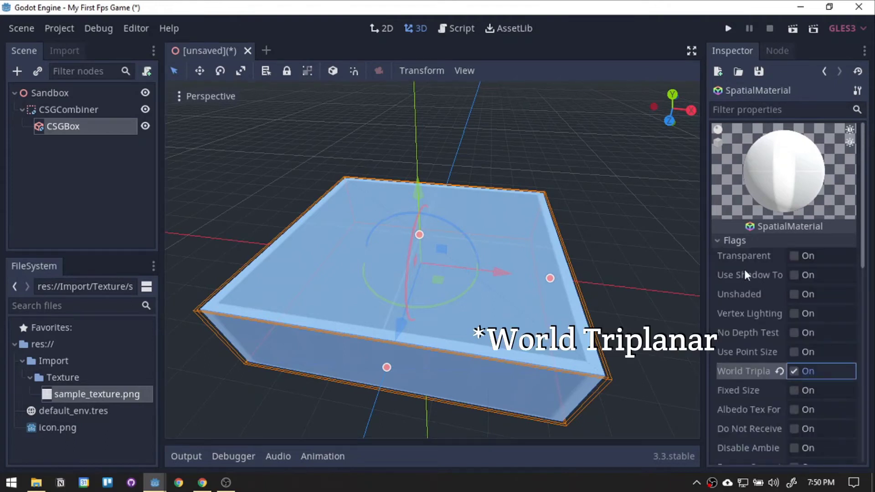
left_click(720, 243)
Enable the Triplanar option for Uv 1 on the box's SpatialMaterial
left_click_drag(863, 274, 863, 377)
left_click(720, 353)
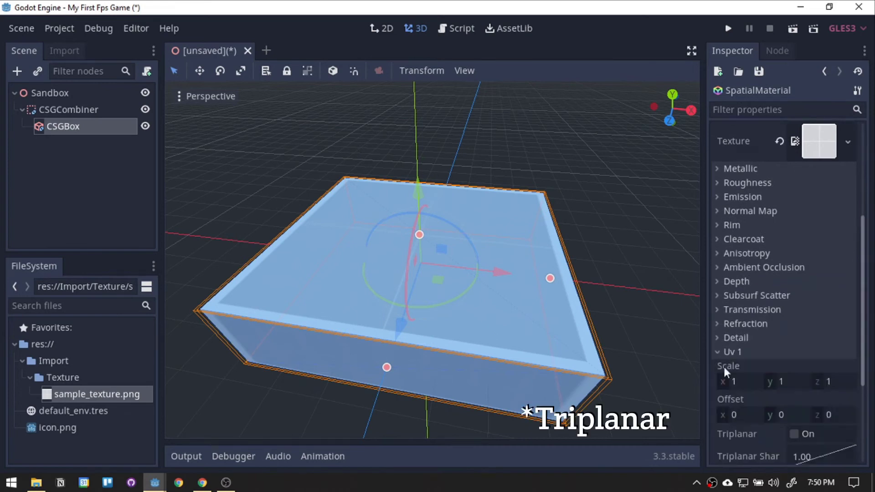
left_click(793, 434)
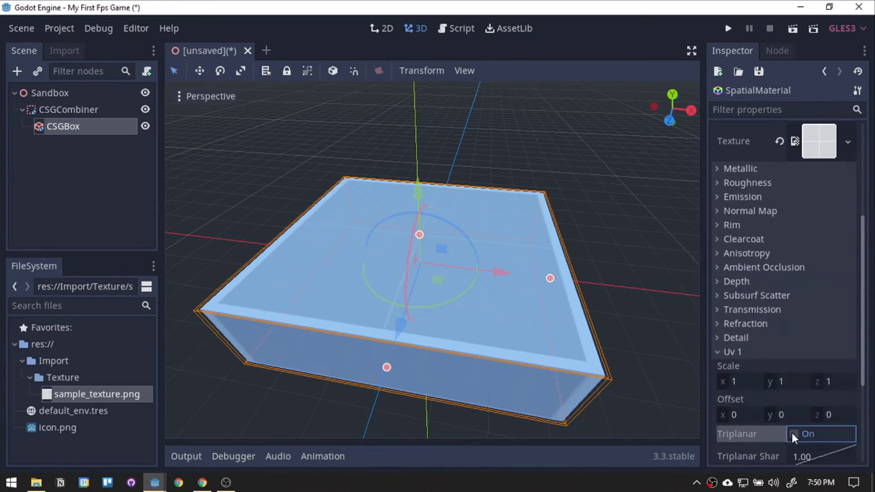
Set the material's Uv 1 scale to 0.5 on x, y and z
left_click(749, 382)
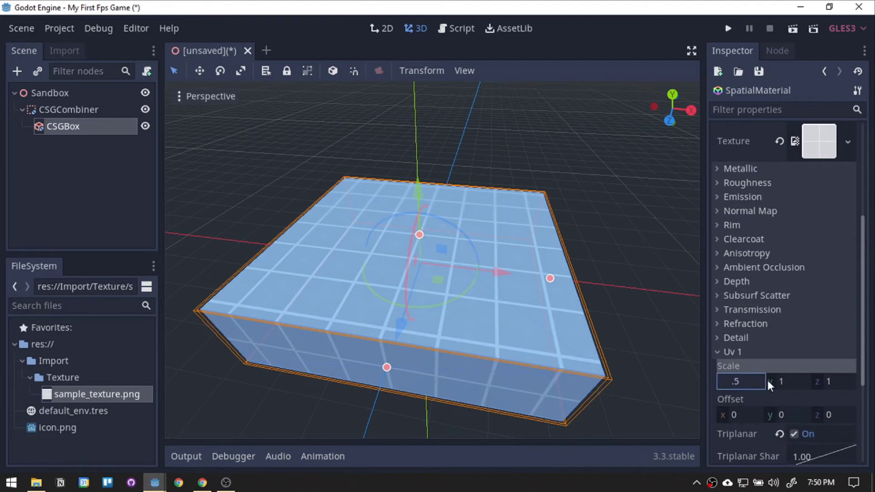
type("0.5")
left_click(793, 382)
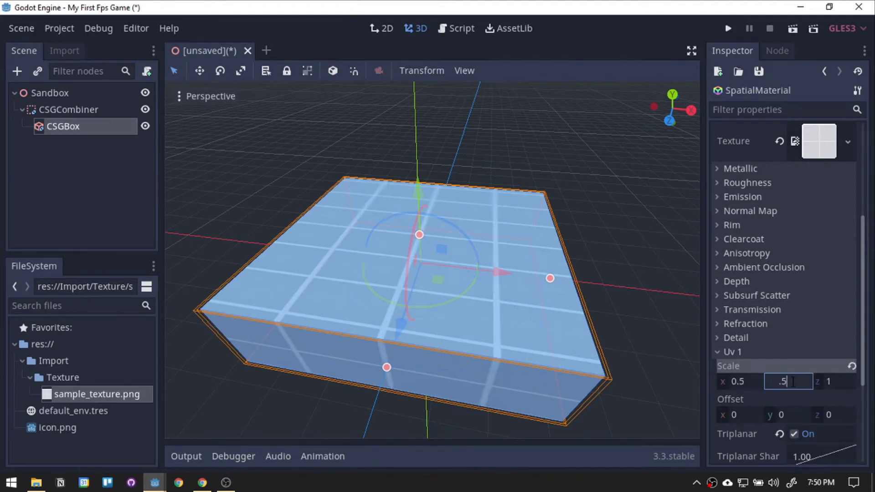
type(".5")
left_click(842, 378)
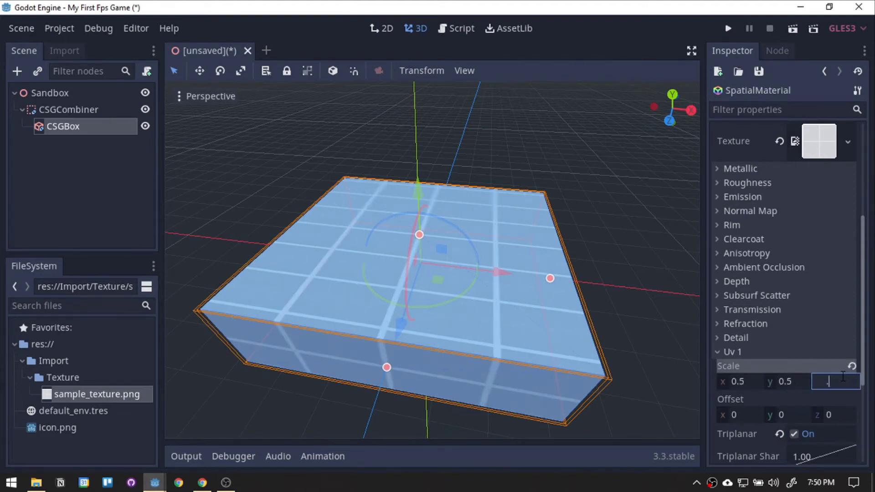
type(".5")
key("Return")
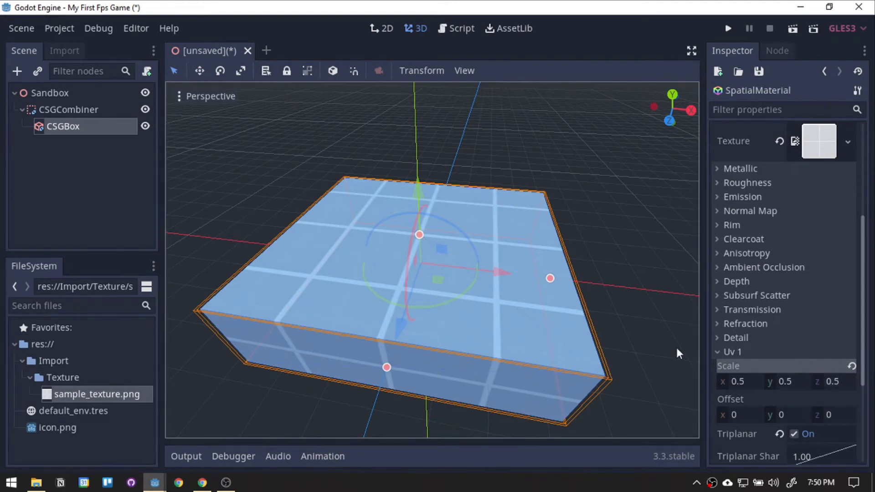
Save the material as floor.tres in a new Materials folder of the project
middle_click_drag(676, 345, 515, 314)
left_click(857, 90)
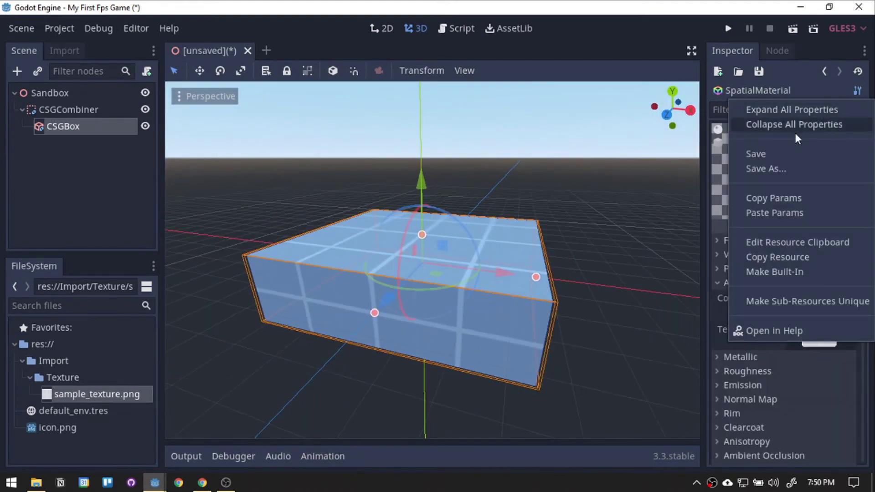
left_click(762, 168)
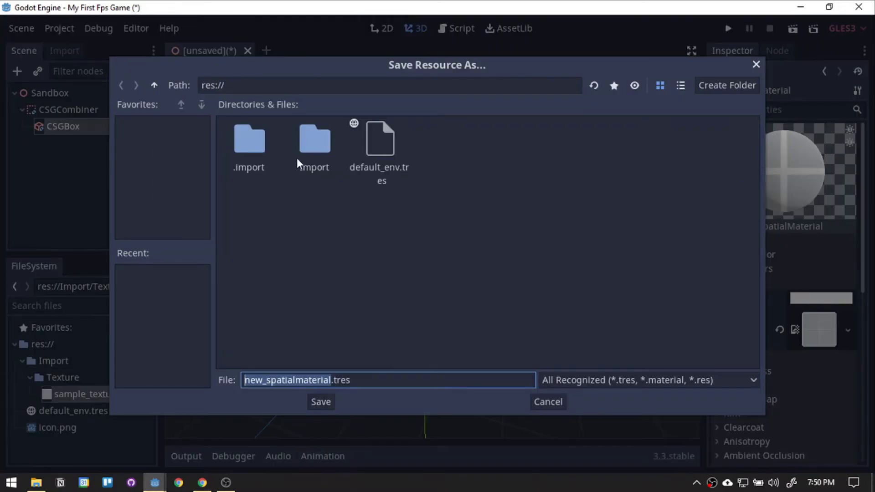
left_click(715, 90)
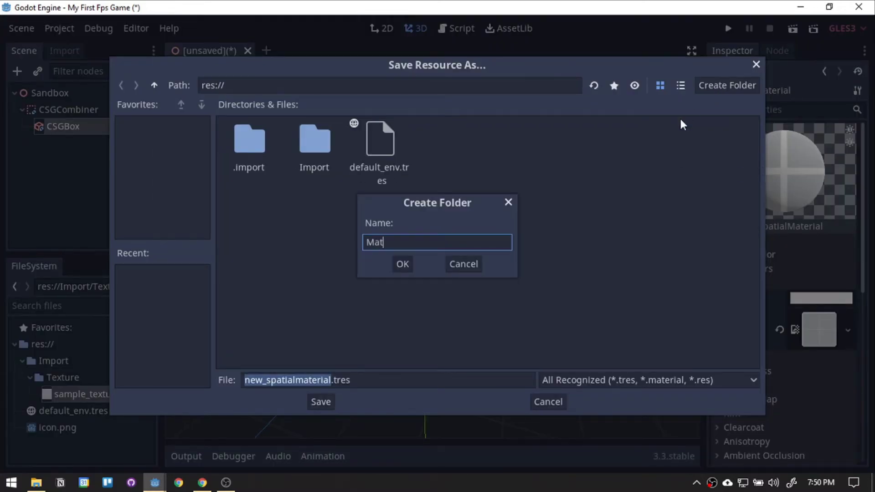
type("Materials")
key("Return")
type("floo")
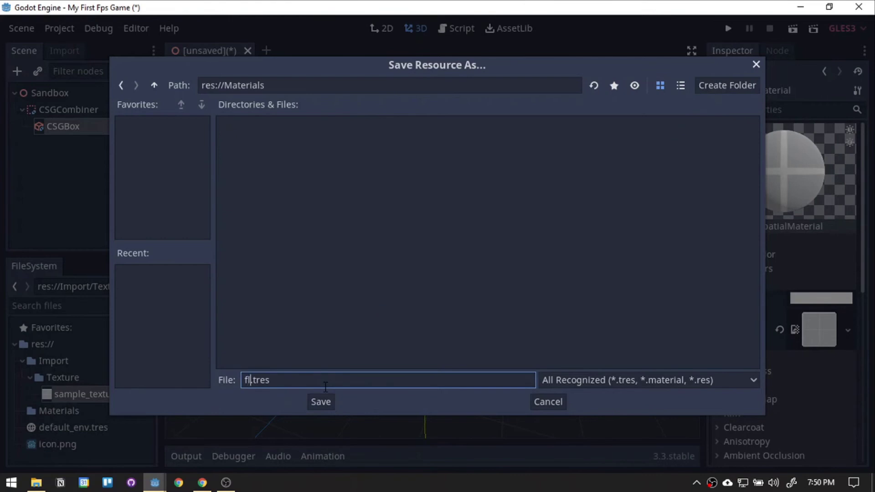
type("r")
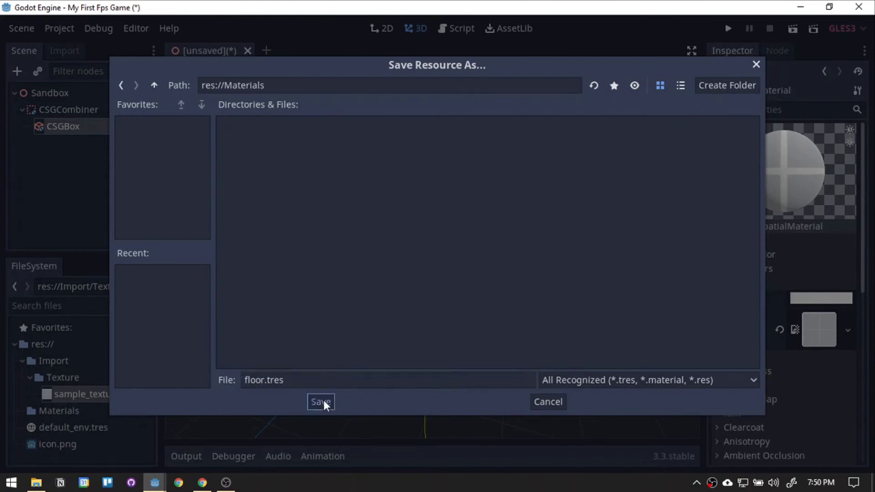
left_click(321, 401)
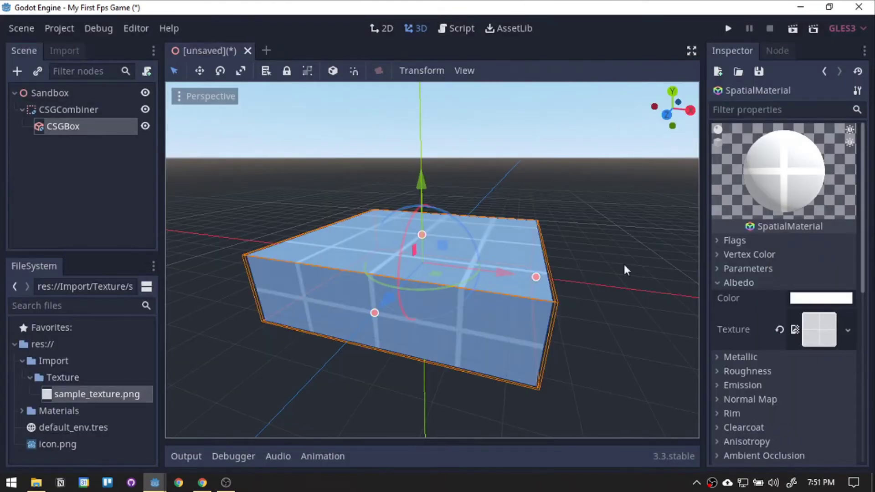
Duplicate the CSGBox and raise the copy above the original
right_click(69, 127)
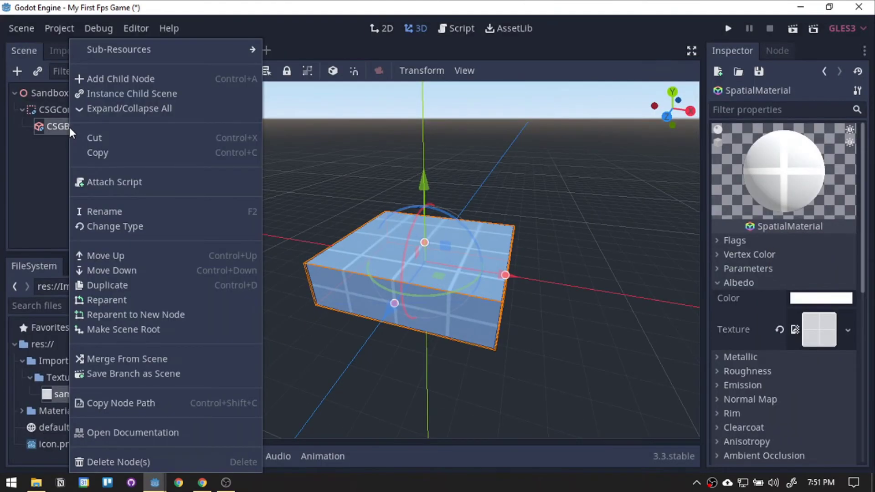
left_click(111, 286)
left_click_drag(424, 184, 426, 142)
scroll(485, 160, "down", 2)
middle_click_drag(484, 153, 485, 177)
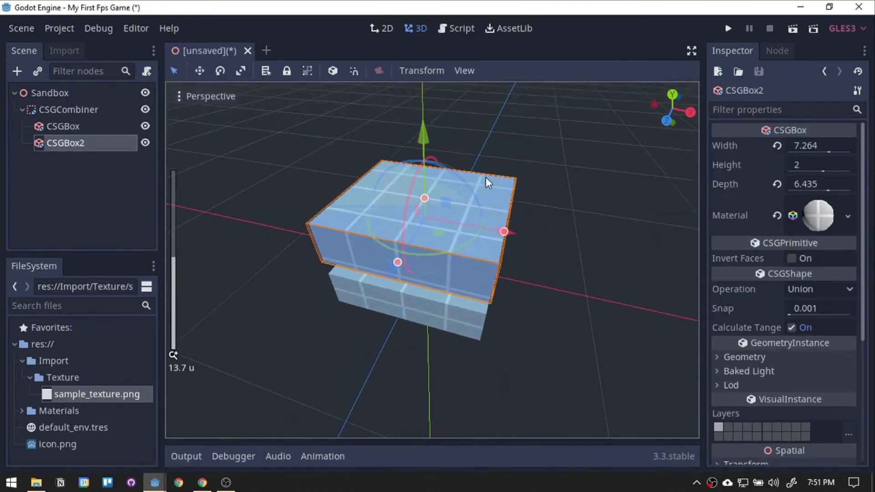
Make the duplicated box's material unique and open the material's properties
left_click(847, 216)
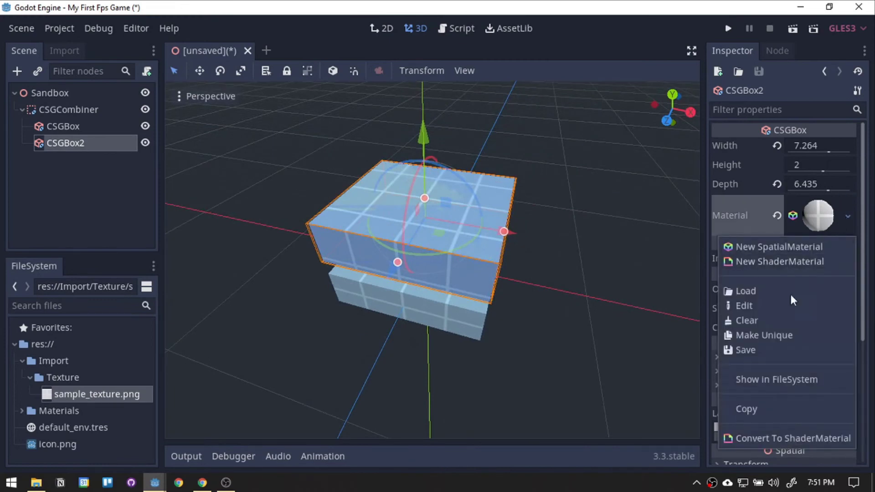
left_click(773, 337)
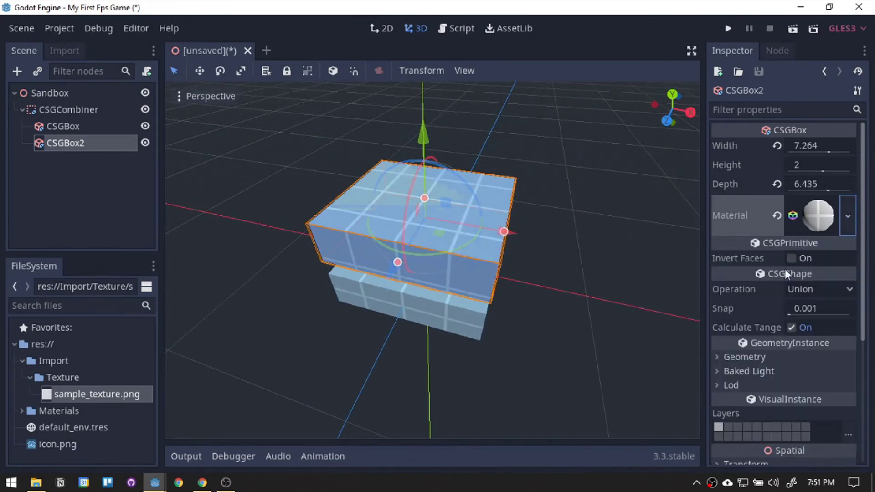
left_click(814, 215)
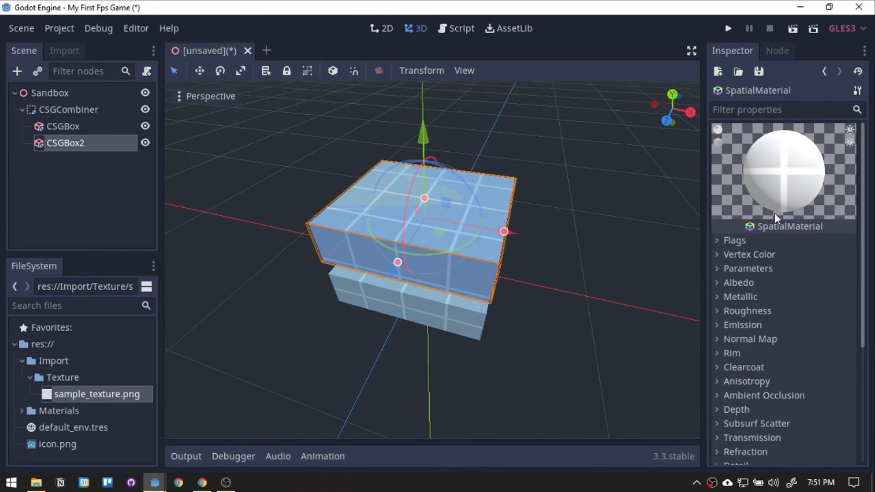
Set the unique material's albedo color to yellow and save it as wall.tres in the Materials folder
left_click(740, 280)
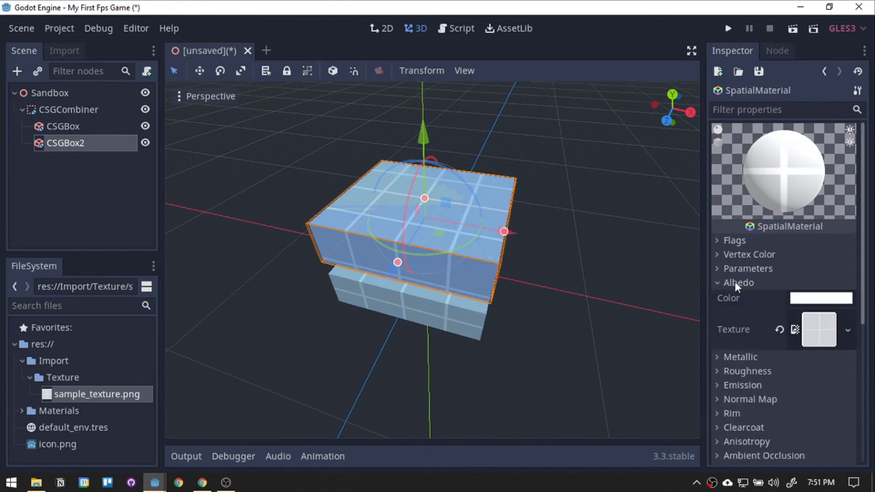
left_click(811, 299)
left_click(781, 49)
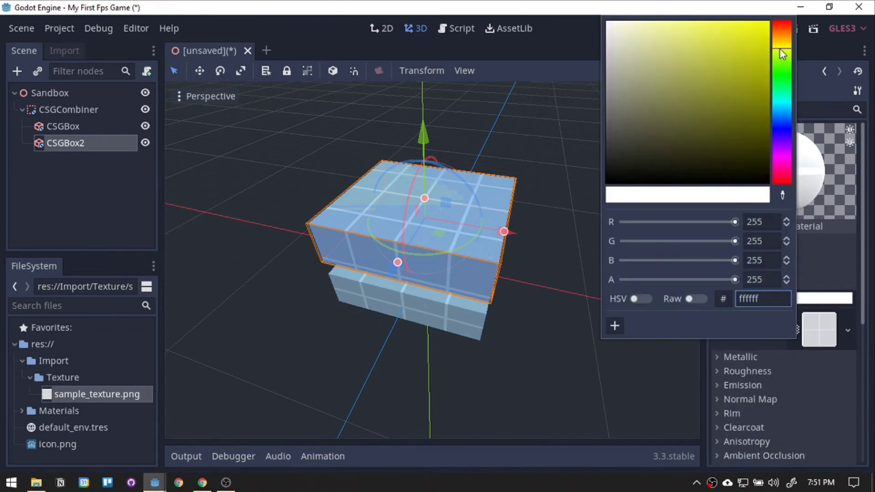
left_click(747, 43)
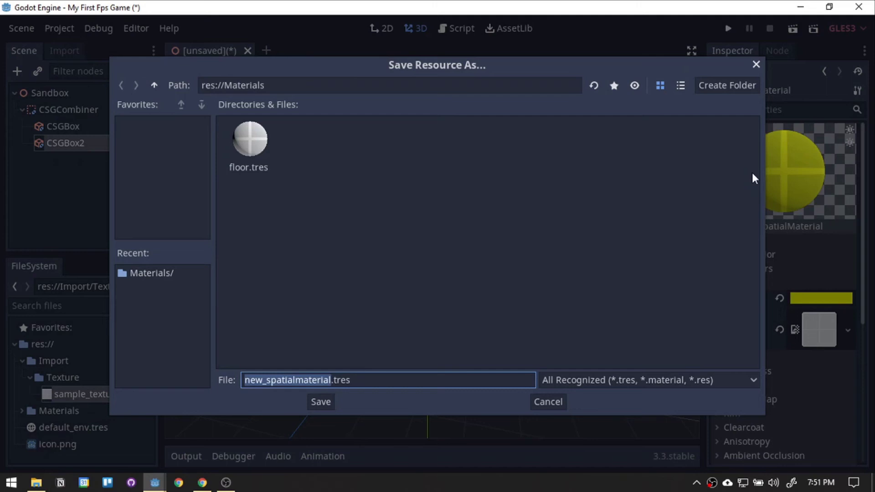
type("wall.tres")
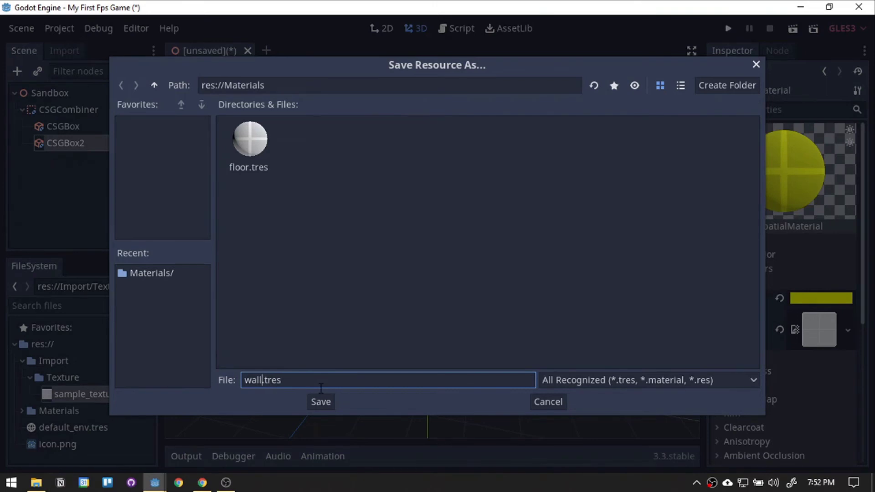
left_click(319, 402)
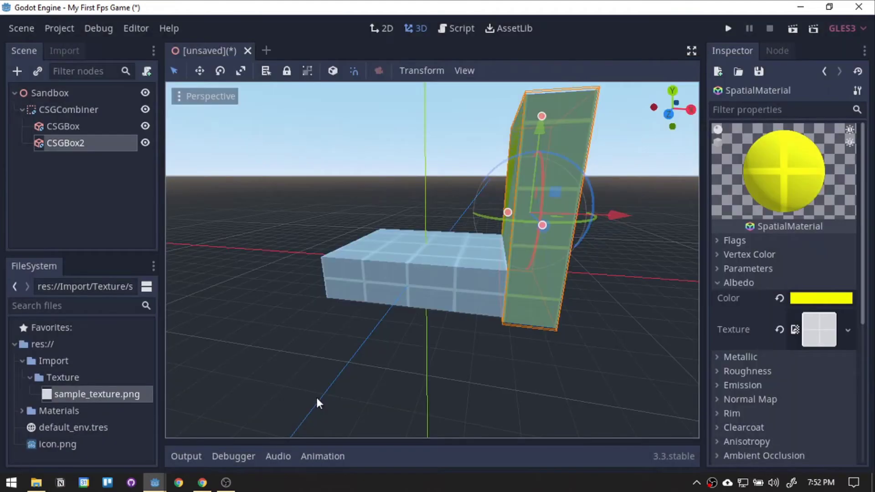
Duplicate the yellow wall box and lay the copy flat above the floor box's opposite edge
key("ctrl+d")
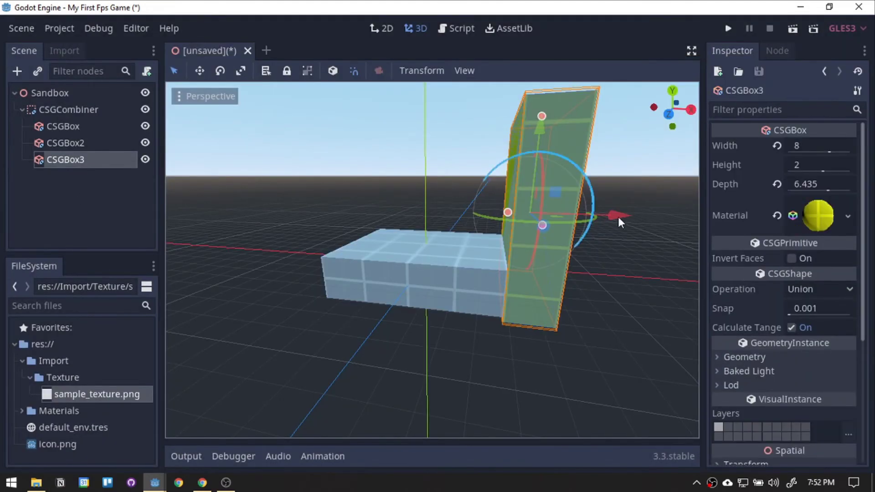
left_click_drag(628, 216, 380, 279)
Give the new copy's material a blue albedo color and save the material as platform
left_click(818, 215)
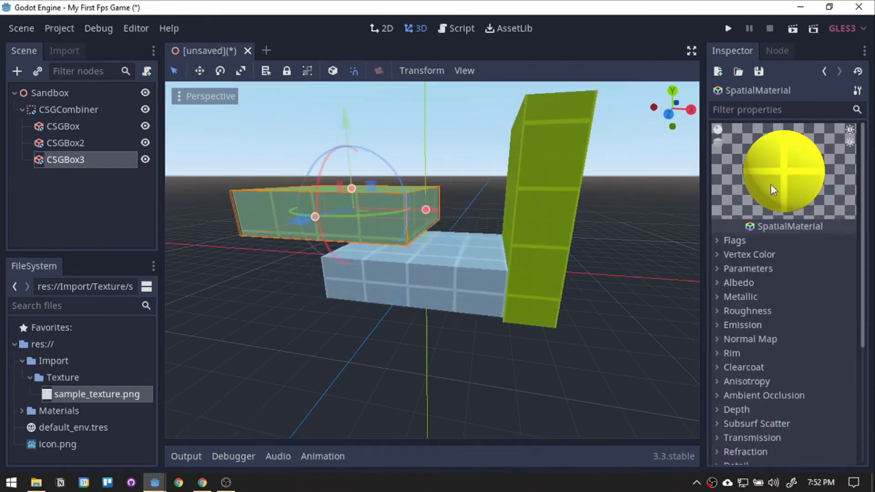
left_click(734, 280)
left_click(825, 298)
left_click_drag(777, 111, 780, 123)
left_click(857, 90)
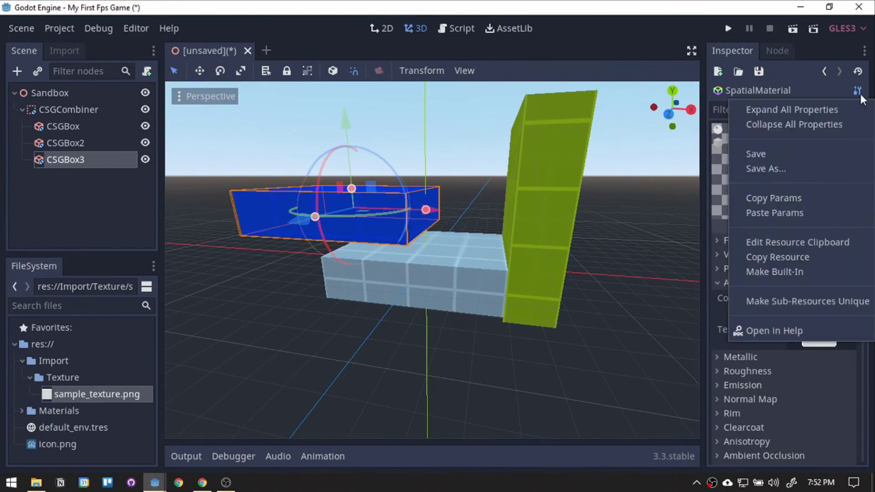
left_click(744, 191)
type("platform.tres")
key("Return")
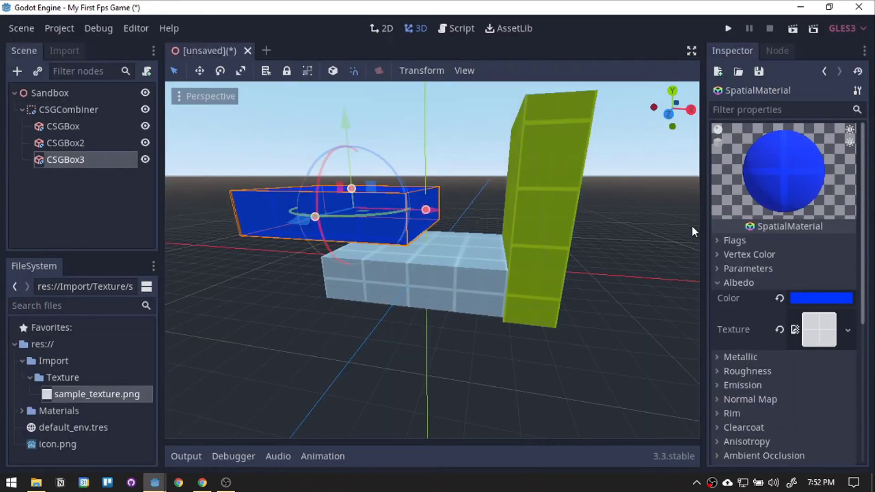
Move the blue platform box away from the floor box, on the side opposite the yellow wall
scroll(436, 231, "down", 5)
scroll(444, 242, "up", 2)
scroll(444, 242, "up", 3)
middle_click_drag(445, 242, 434, 280)
left_click_drag(434, 279, 285, 272)
Flatten the floor box to a height of 0.002, widen it to 22 and extend its depth
left_click(449, 307)
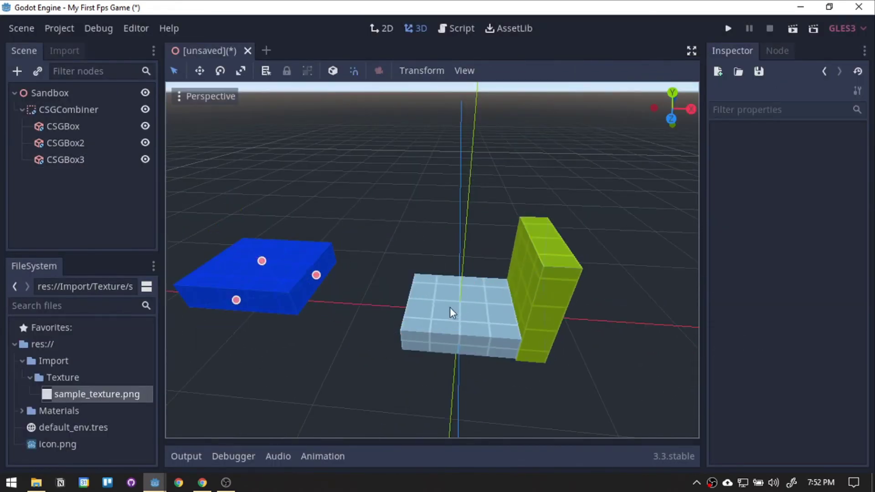
left_click_drag(459, 303, 564, 318)
scroll(501, 317, "down", 8)
left_click_drag(449, 310, 444, 409)
left_click_drag(519, 298, 540, 299)
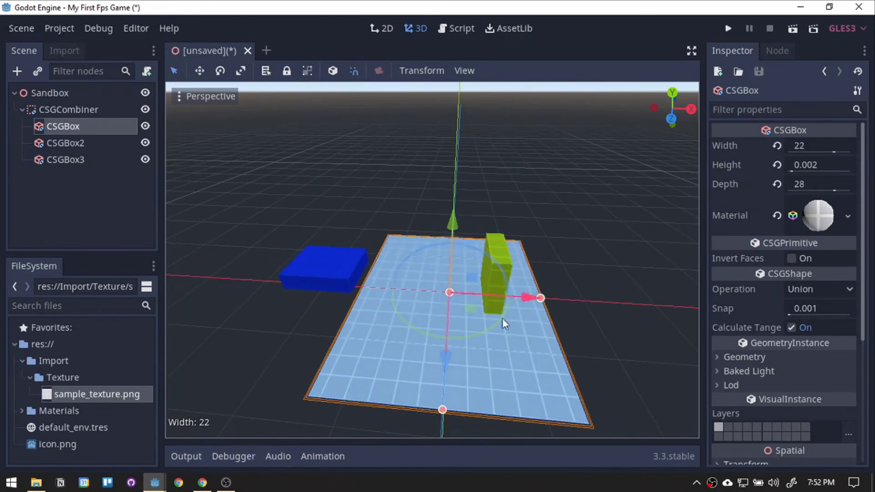
left_click_drag(444, 410, 443, 423)
Move the yellow wall to the floor's side edge, thin it to a height of 0.002 and set its depth to 30
left_click(496, 267)
left_click_drag(575, 279, 638, 281)
left_click_drag(547, 280, 556, 281)
left_click_drag(637, 286, 631, 286)
left_click_drag(559, 299, 571, 420)
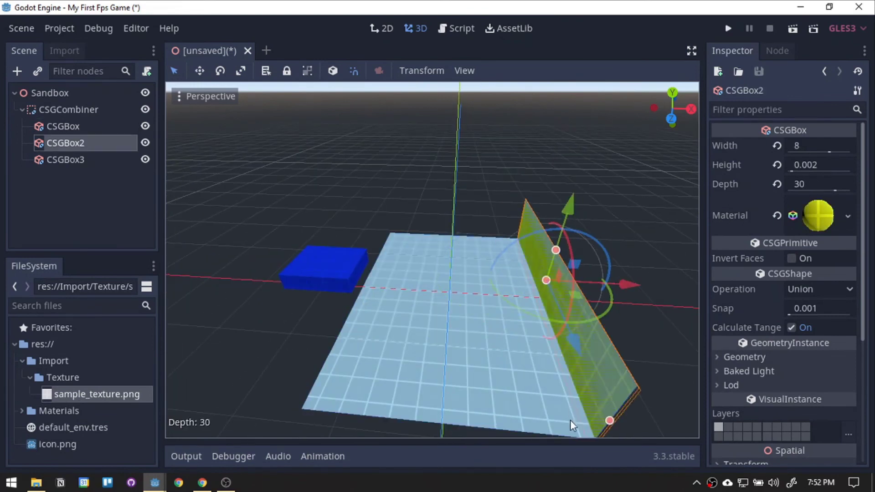
Duplicate the yellow wall and move the copy to the opposite side edge of the floor
middle_click_drag(570, 420, 433, 270)
right_click(83, 143)
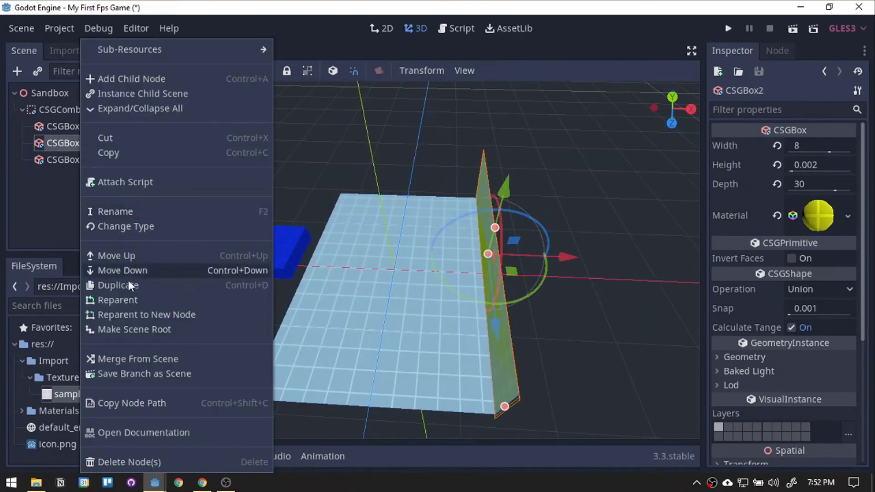
left_click(126, 284)
left_click_drag(565, 257, 477, 269)
Duplicate the second side wall and rotate the copy 90 degrees so it crosses the floor
right_click(66, 160)
left_click(104, 285)
left_click_drag(429, 285, 464, 196)
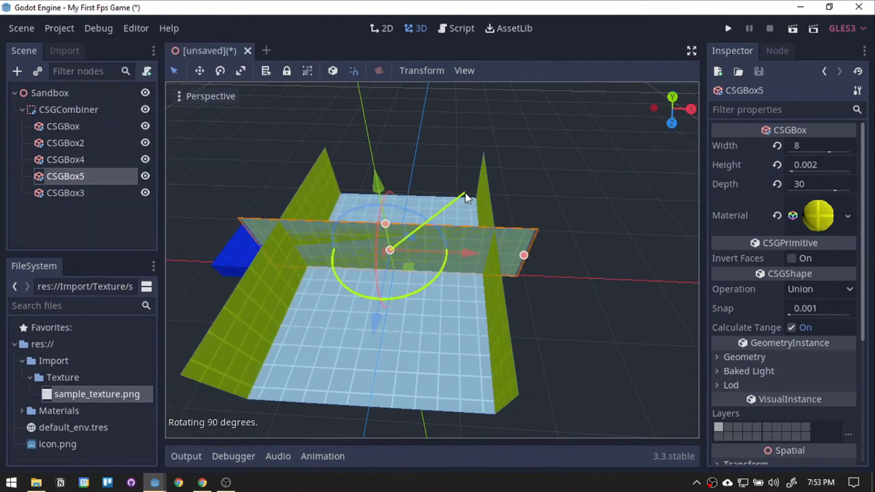
Move the rotated wall to the floor's near end and set its depth to 22
left_click_drag(372, 321, 344, 469)
middle_click_drag(402, 371, 408, 298, "shift")
left_click_drag(366, 344, 363, 369)
left_click_drag(580, 291, 526, 289)
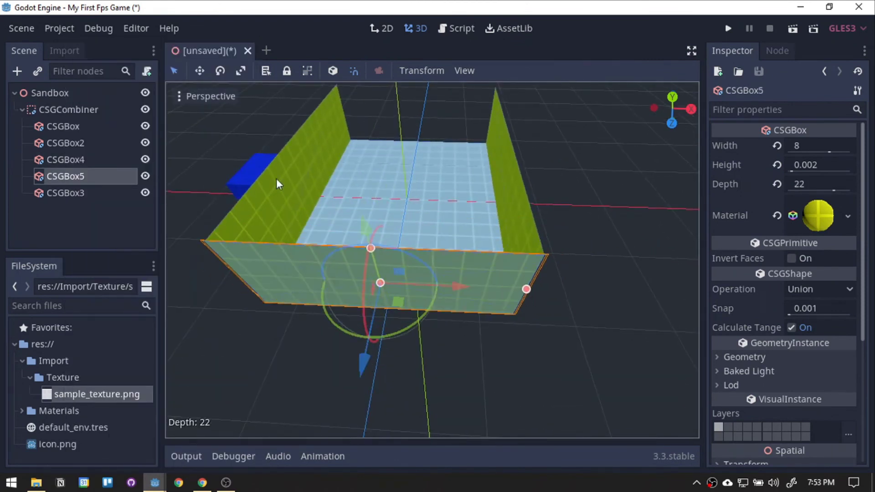
Place the blue platform across the floor between the side walls, sized about 20 wide and 2 deep
left_click(248, 177)
left_click_drag(335, 181, 497, 186)
left_click_drag(452, 182, 505, 184)
middle_click_drag(435, 196, 424, 335, "shift")
left_click_drag(409, 334, 410, 317)
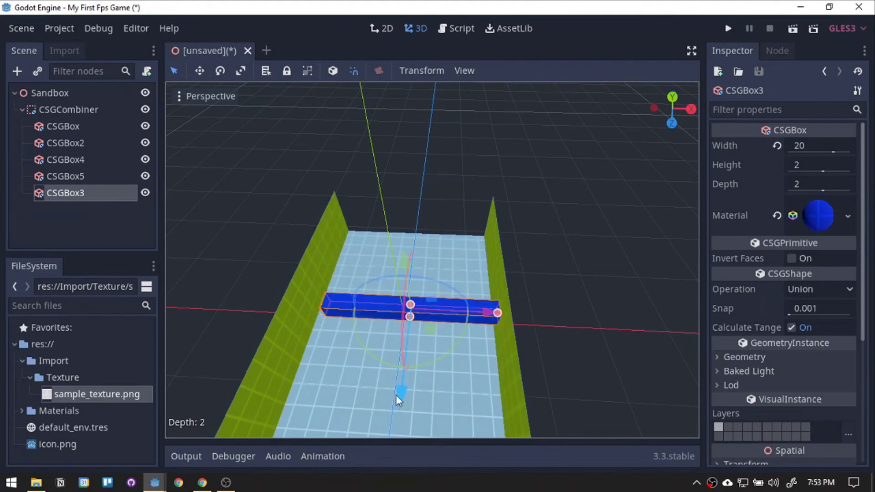
left_click_drag(396, 397, 393, 423)
middle_click_drag(405, 410, 443, 358, "shift")
left_click_drag(514, 297, 505, 297)
Duplicate the blue platform and shorten the copy to a width of 8
right_click(87, 194)
left_click_drag(415, 367, 421, 329)
left_click(103, 285)
left_click_drag(518, 259, 461, 258)
left_click_drag(508, 258, 575, 260)
middle_click_drag(474, 303, 471, 256)
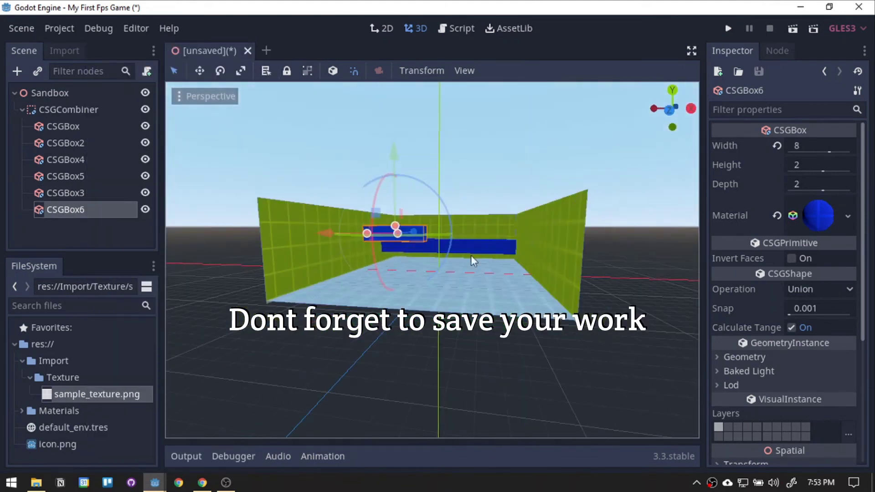
Position the short blue platform against the side wall, apart from the long platform
left_click(471, 255)
left_click_drag(451, 181, 453, 191)
left_click_drag(383, 256, 376, 257)
middle_click_drag(401, 276, 408, 276)
left_click(394, 233)
middle_click_drag(394, 233, 451, 246)
scroll(452, 246, "up", 4)
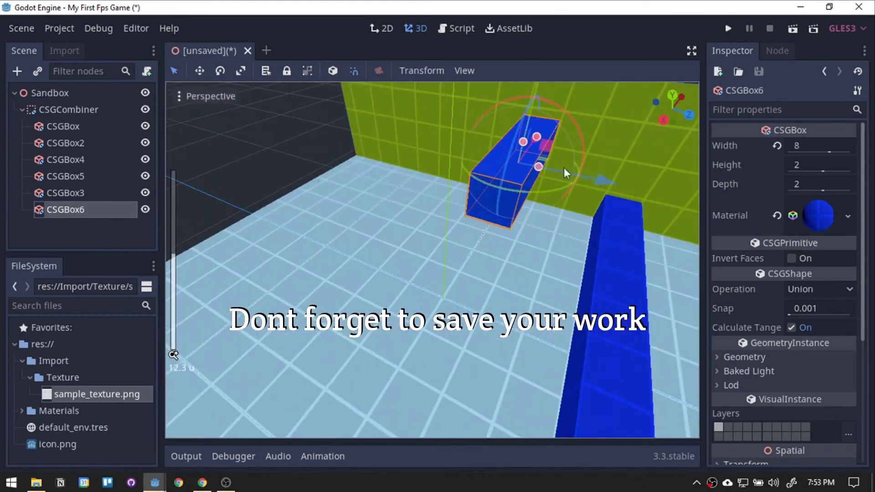
left_click_drag(564, 168, 592, 174)
middle_click_drag(547, 252, 416, 309)
left_click(50, 93)
right_click(51, 95)
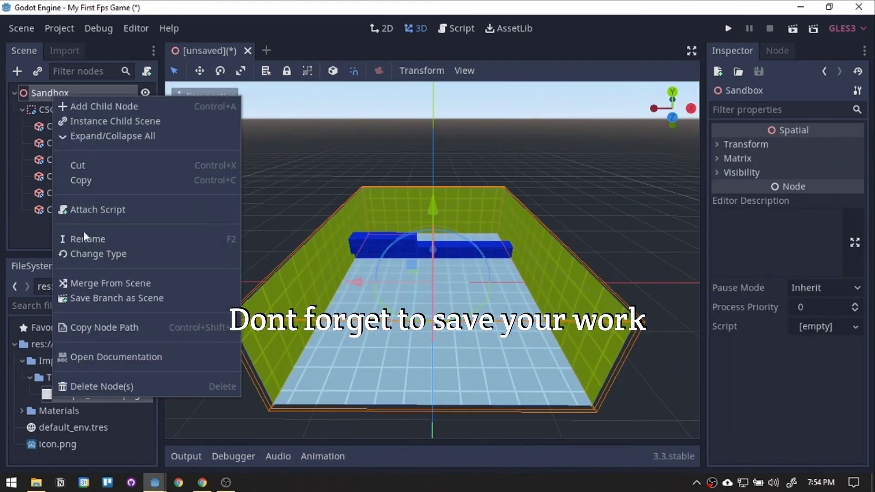
key("Escape")
Save the scene as Sandbox.tscn in the project's root folder
left_click(22, 28)
left_click(38, 135)
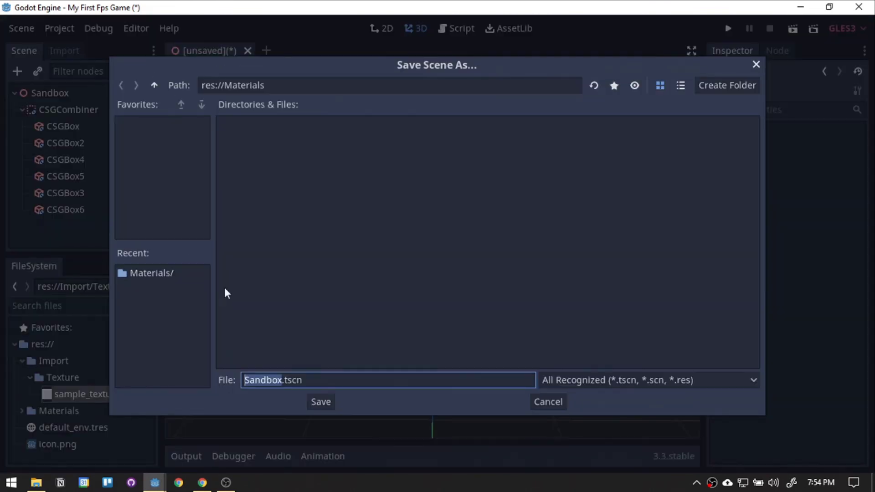
middle_click_drag(405, 319, 271, 307)
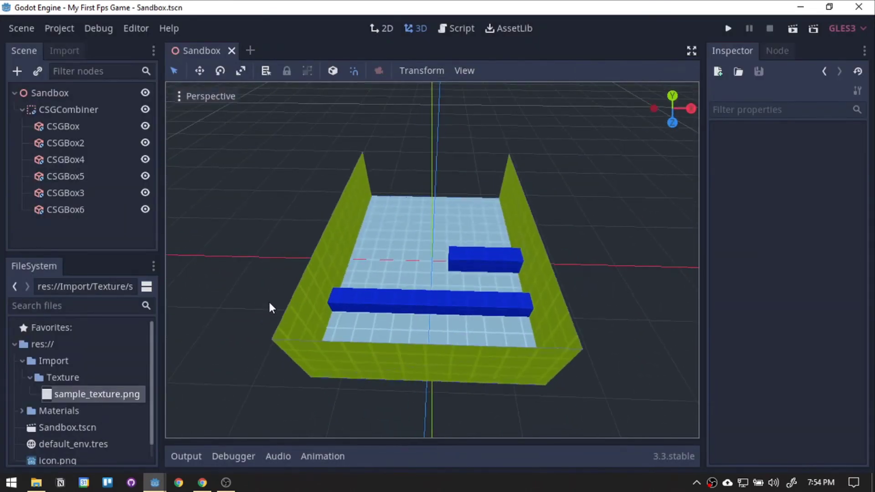